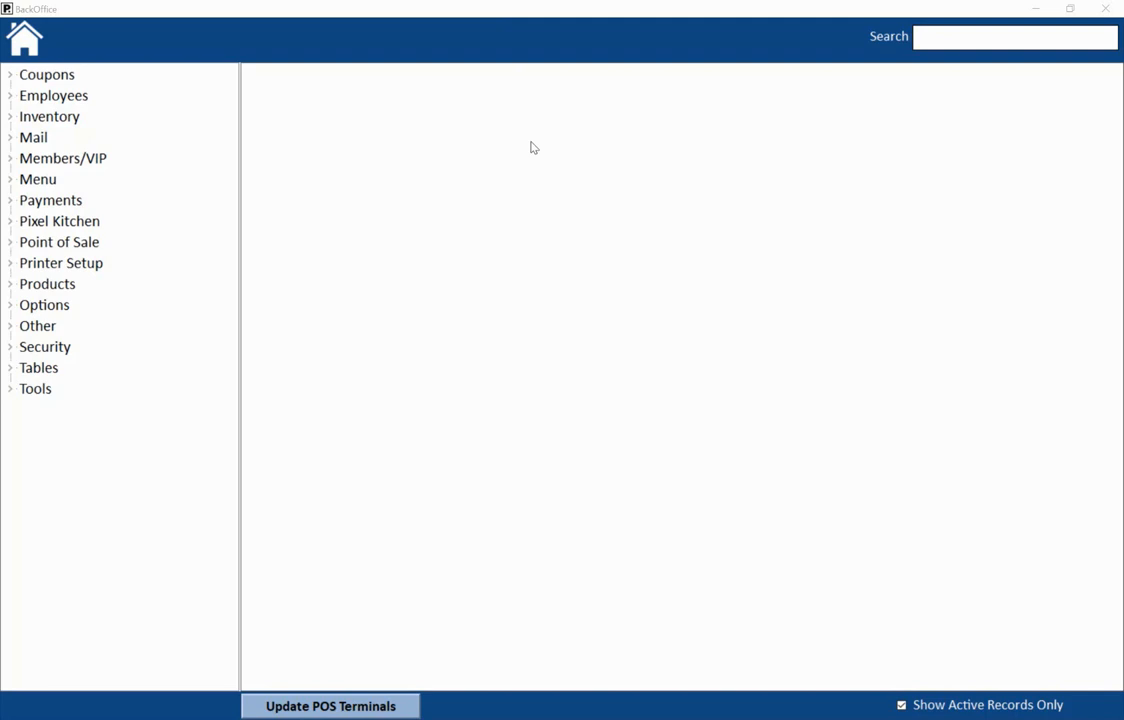
Open the System Setup Options of the Point of Sale section
left_click(10, 243)
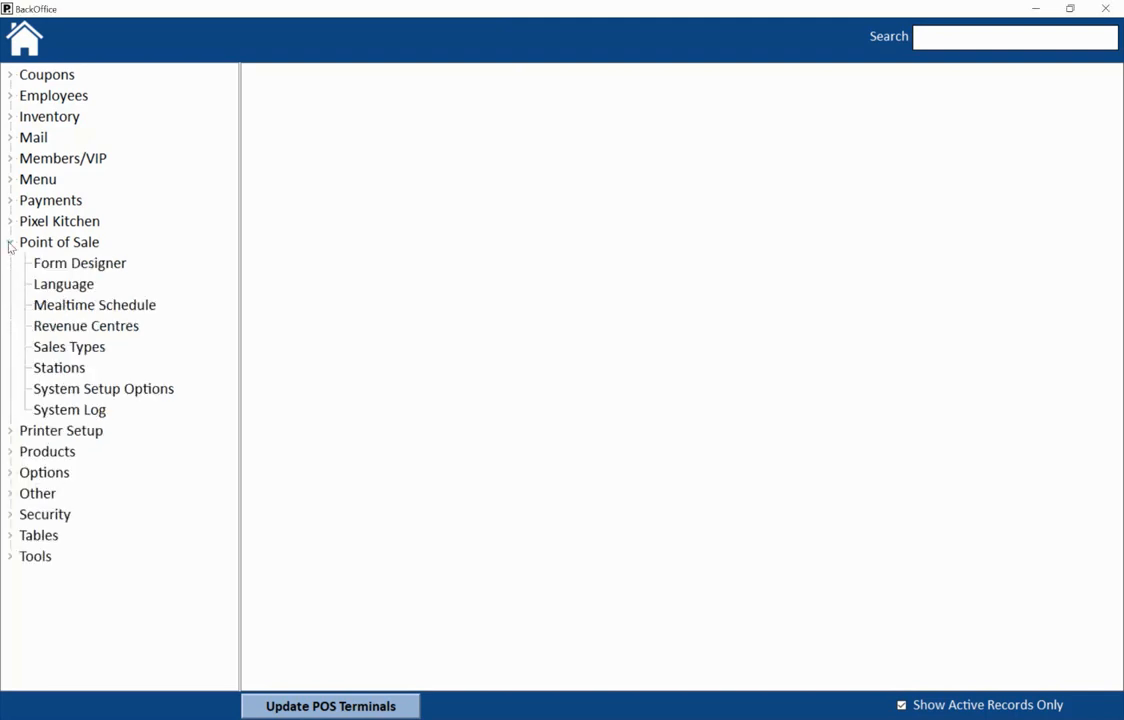
left_click(136, 388)
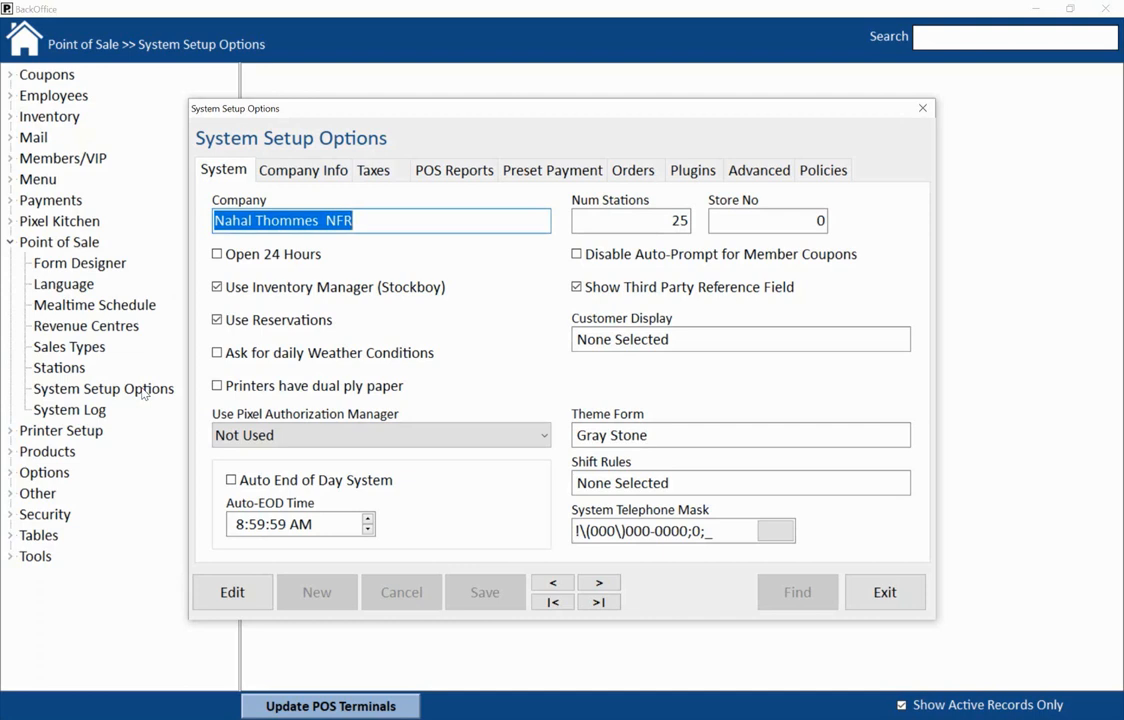
left_click(427, 217)
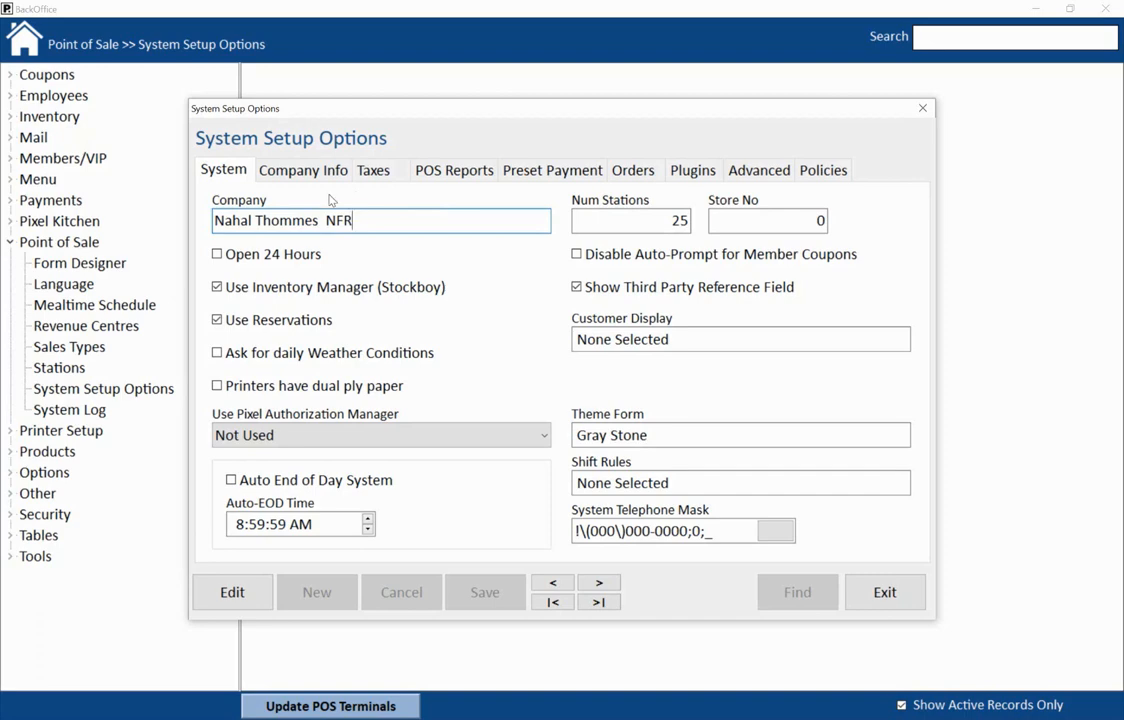
Look through the company info, taxes, POS reports, preset payment and orders settings, including gratuity, course prefixes and member points
left_click(292, 176)
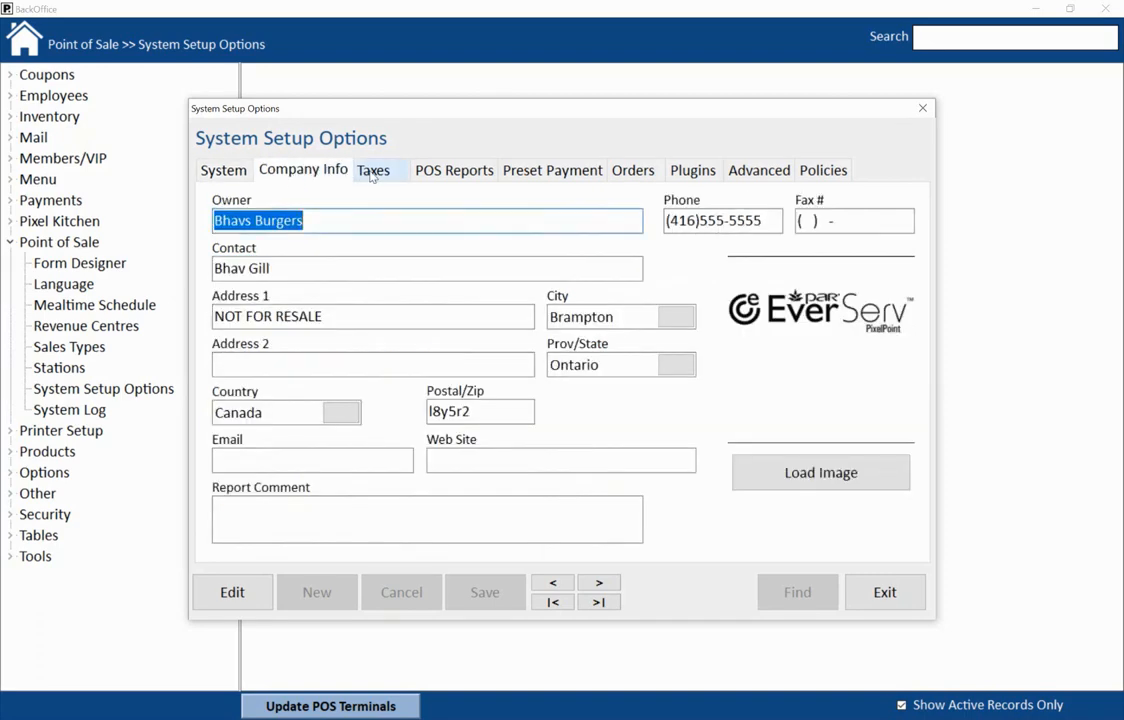
left_click(371, 172)
left_click(447, 176)
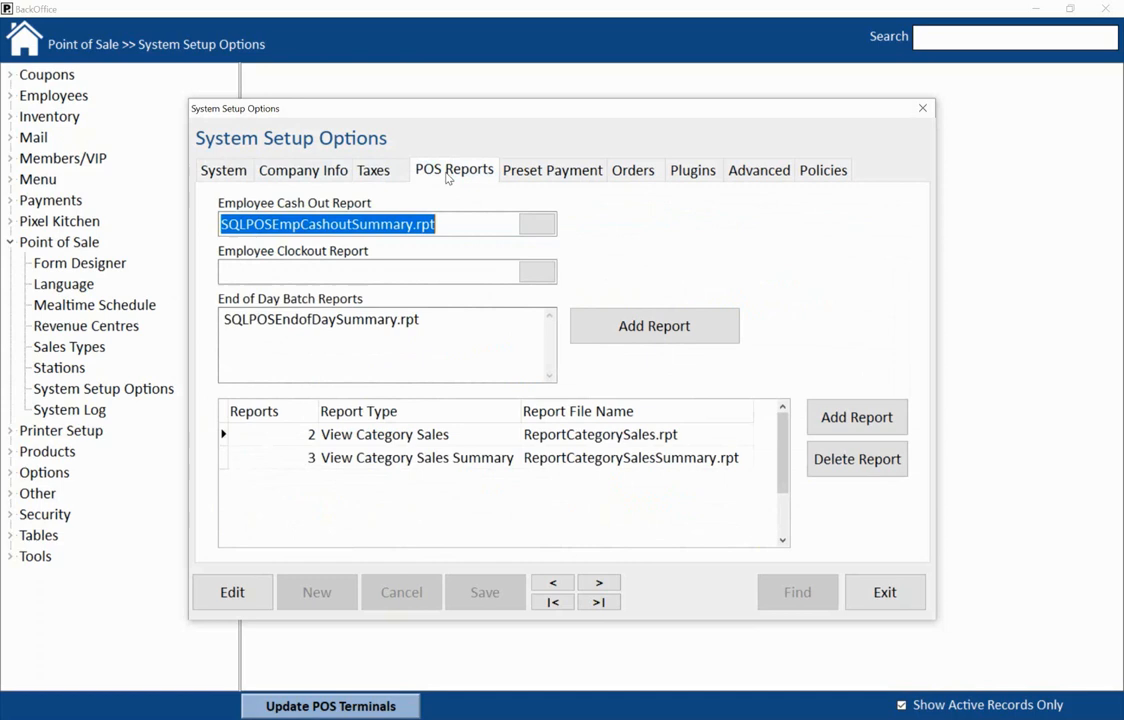
left_click(553, 176)
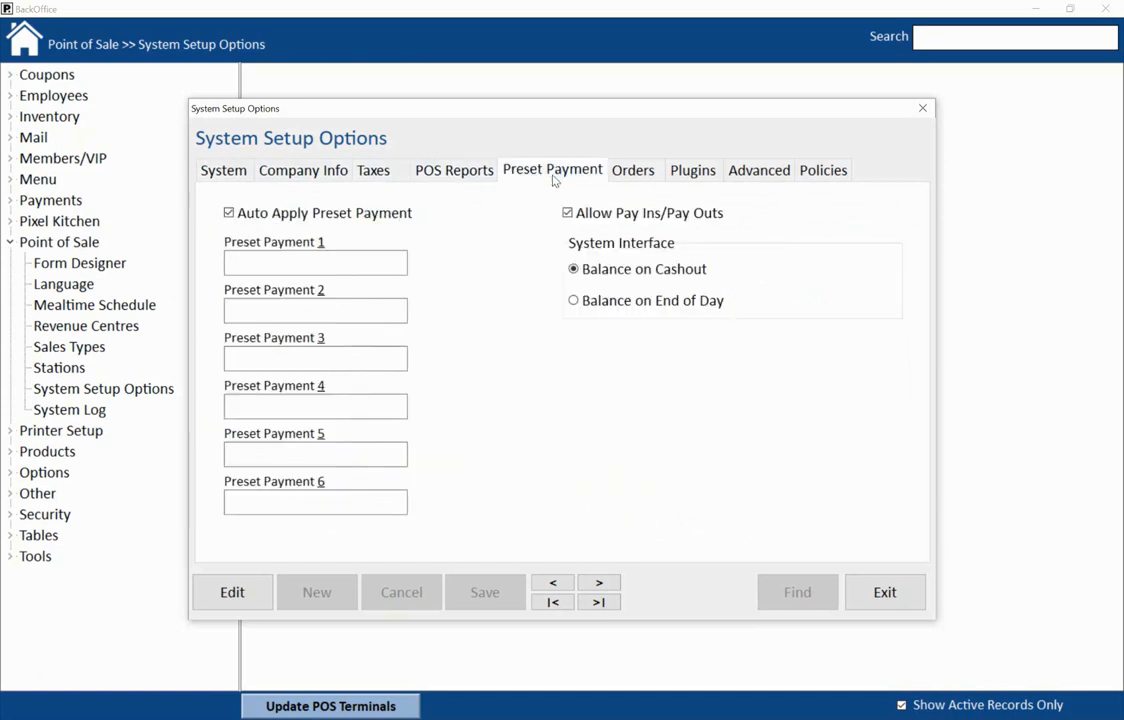
left_click(635, 172)
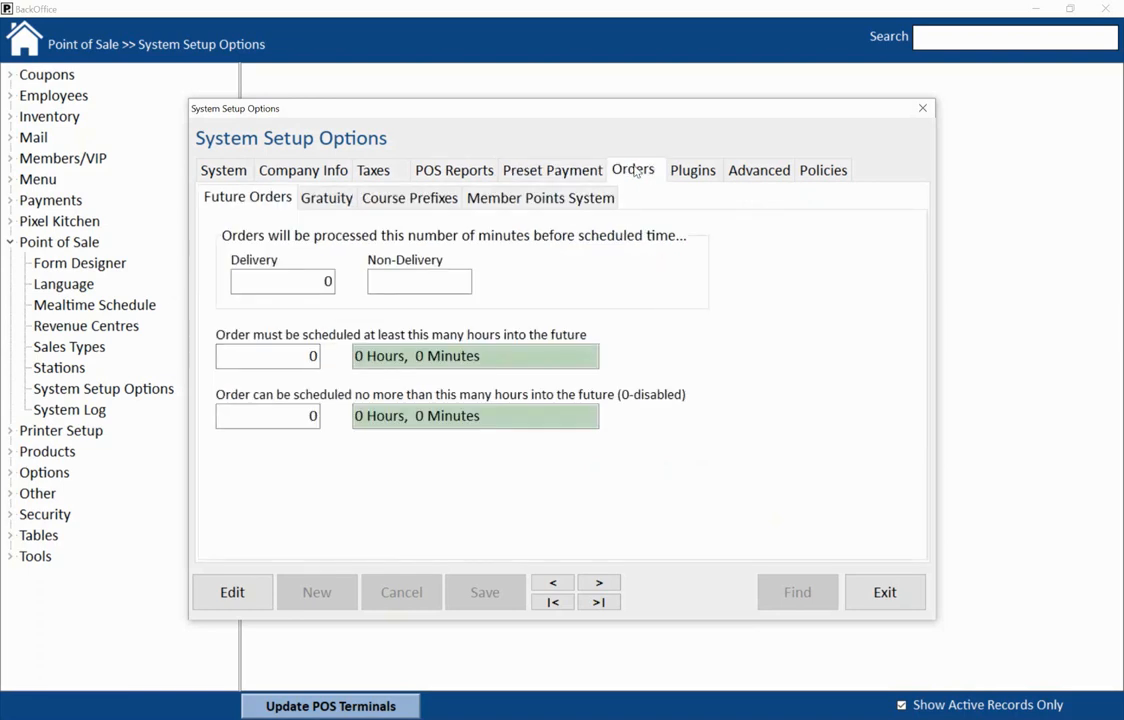
left_click(325, 203)
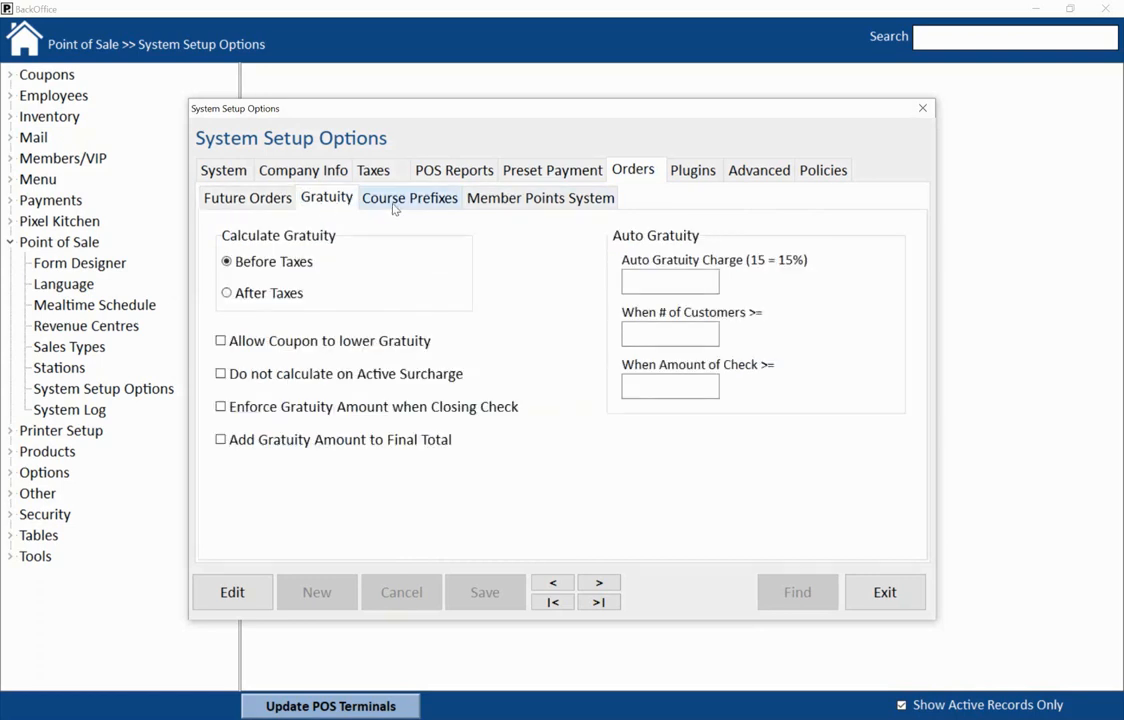
left_click(407, 204)
left_click(499, 207)
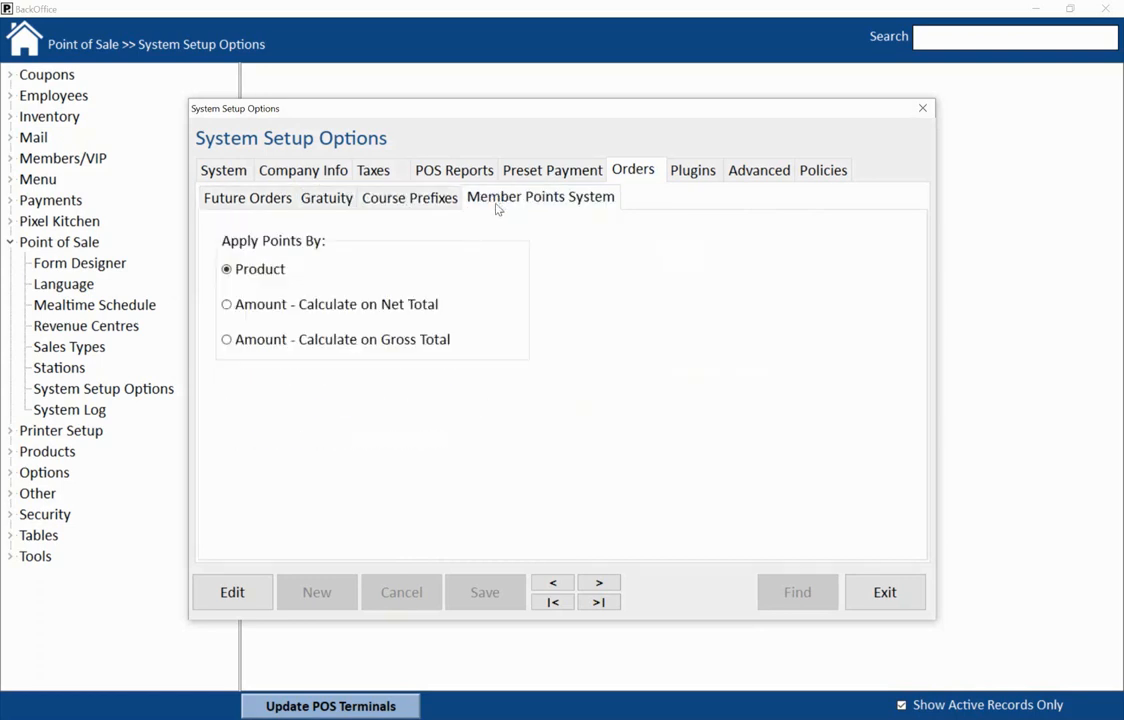
Set future non-delivery orders to be processed 15 minutes before their scheduled time
left_click(259, 207)
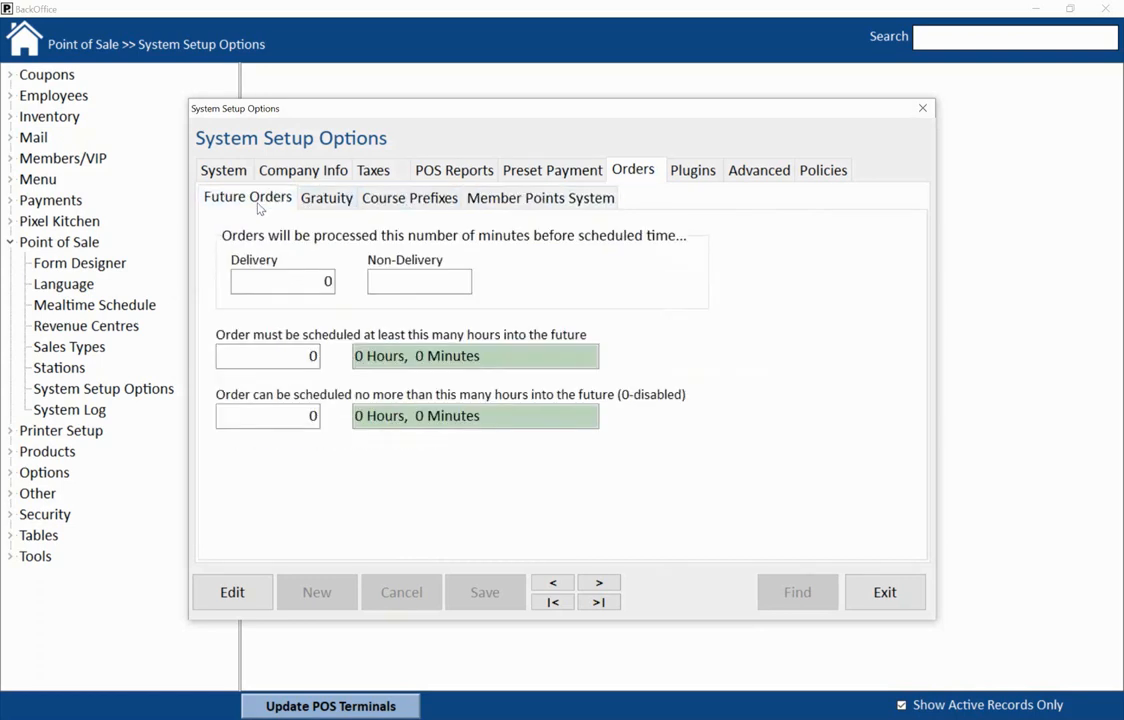
left_click(316, 279)
left_click_drag(321, 281, 222, 285)
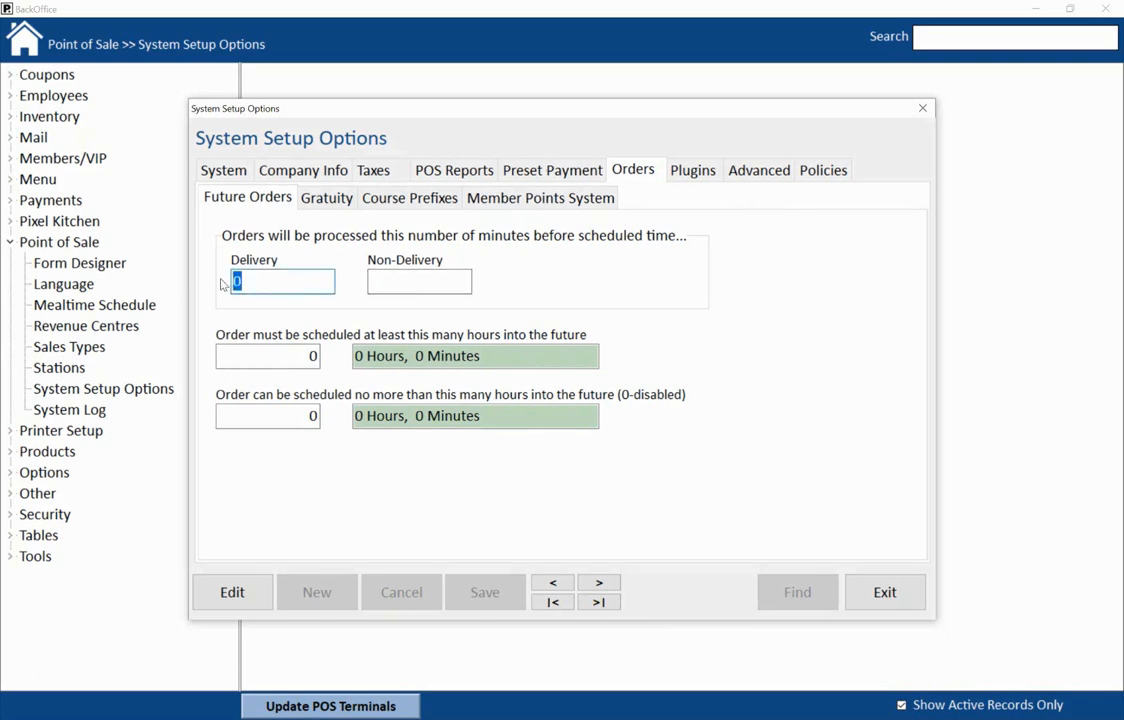
left_click(373, 281)
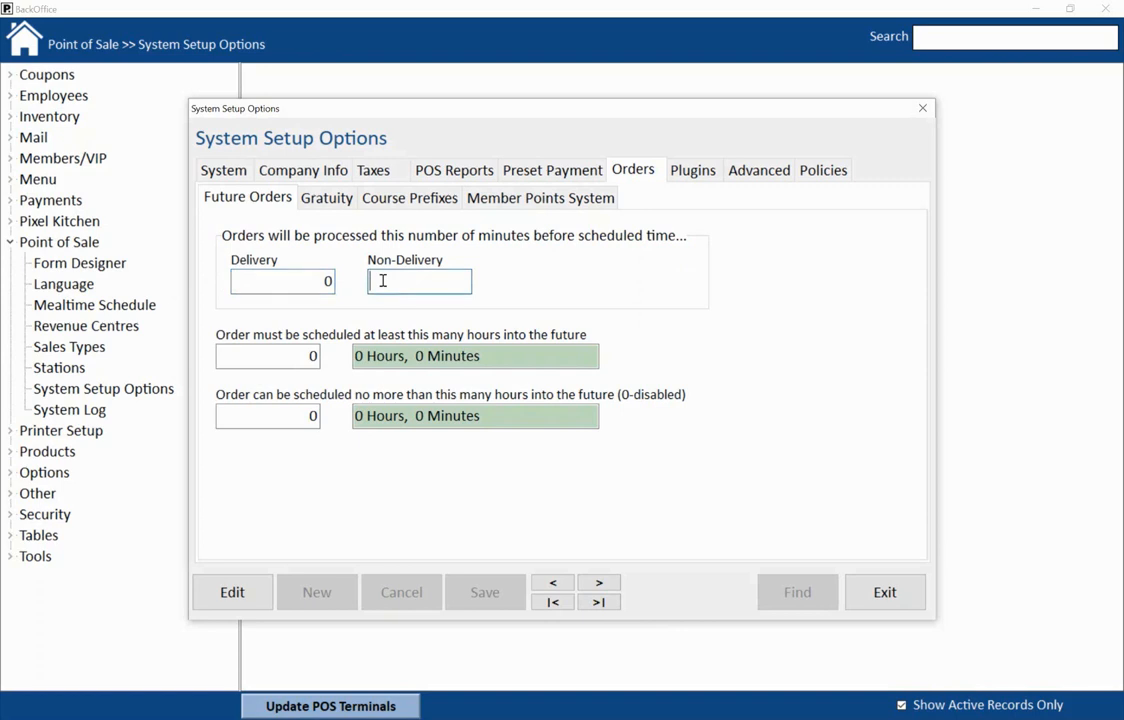
type("15")
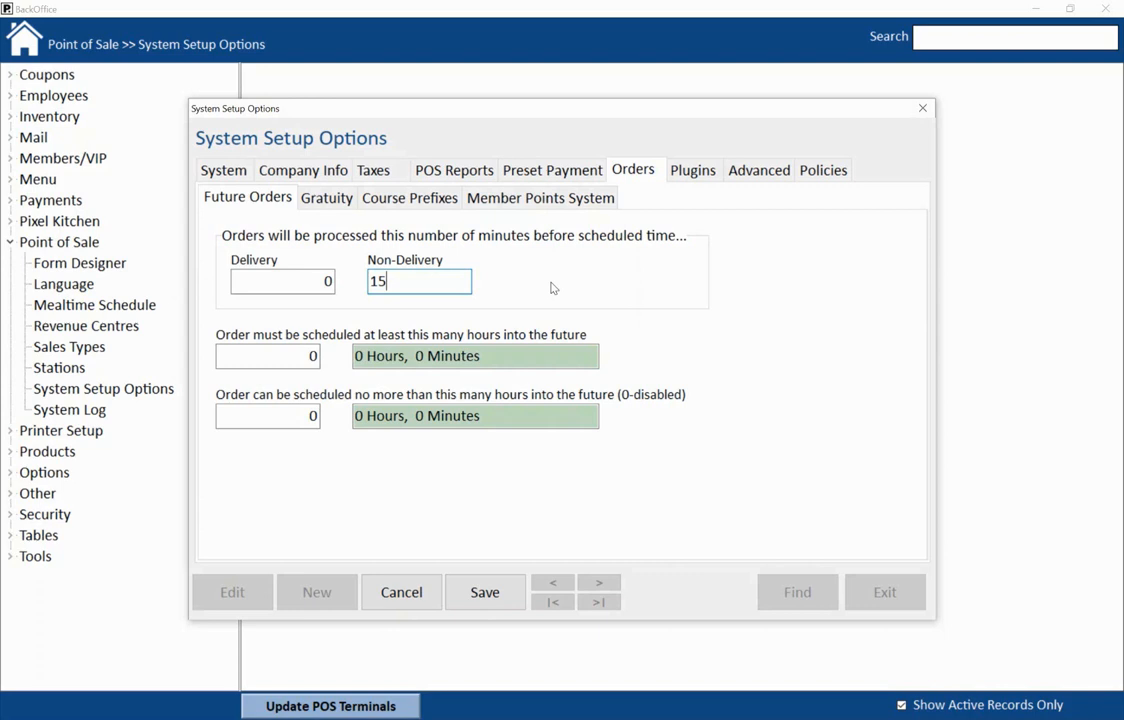
Limit future orders to being scheduled no more than 120 hours ahead
left_click(303, 355)
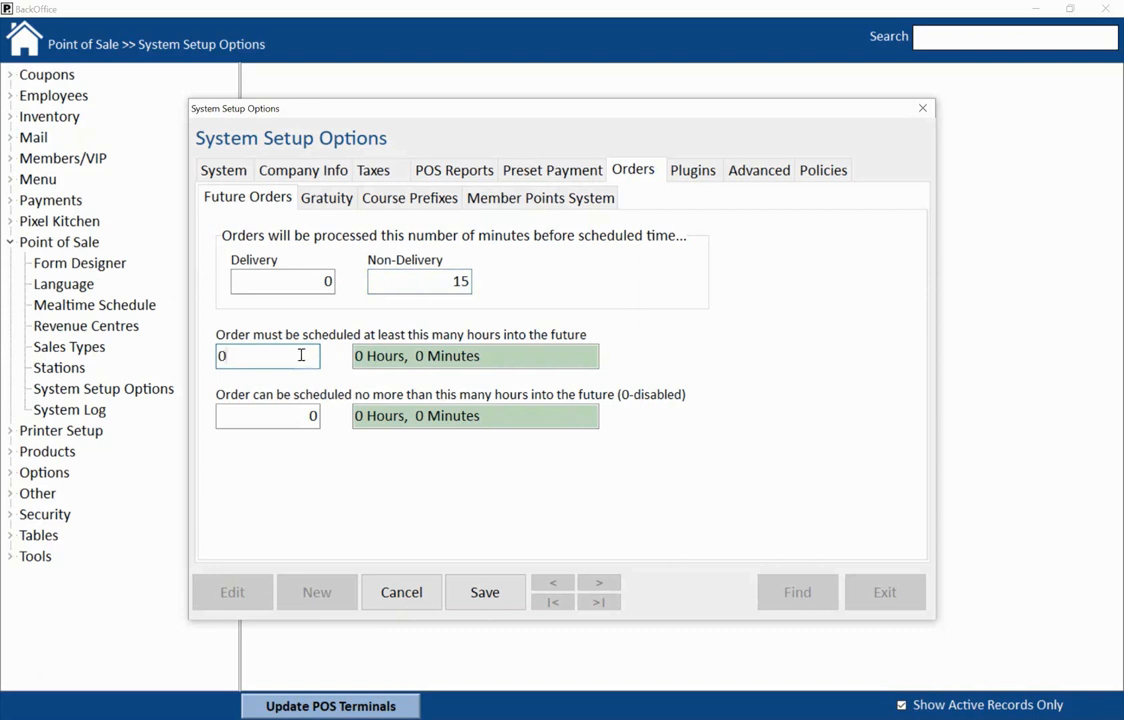
left_click_drag(300, 355, 220, 355)
left_click(310, 356)
left_click(306, 416)
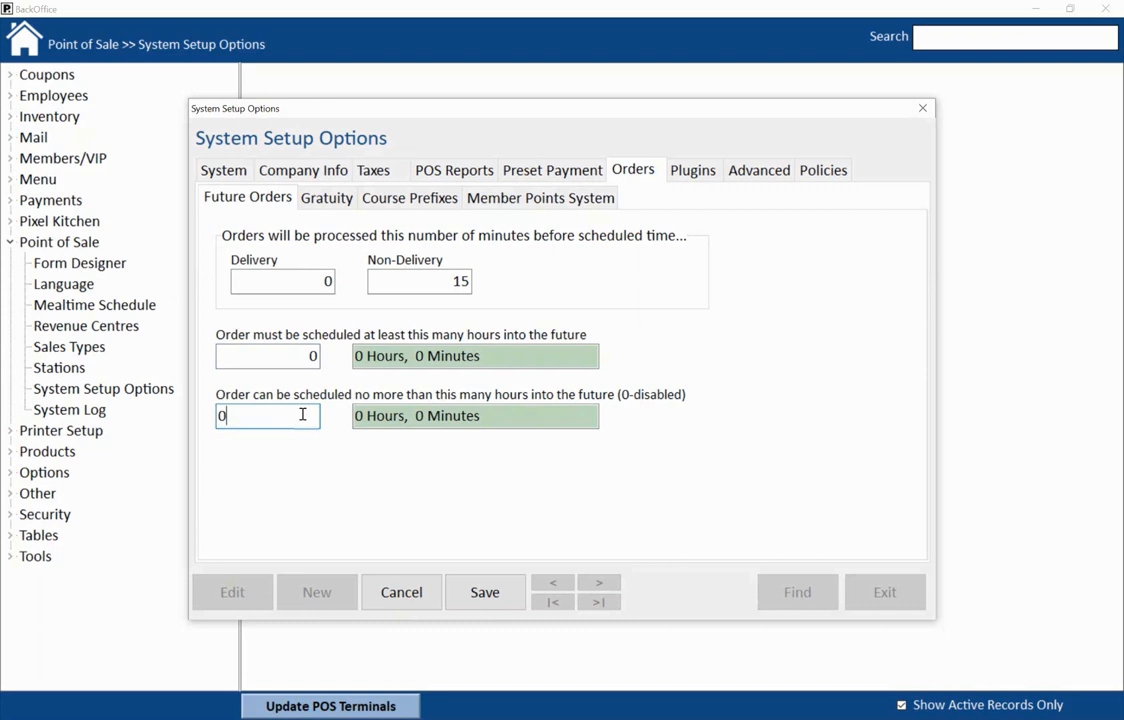
double_click(222, 416)
type("10")
key("BackSpace")
key("BackSpace")
type("120")
In the gratuity settings, calculate gratuity before taxes and set the auto gratuity charge to 15%
left_click(330, 199)
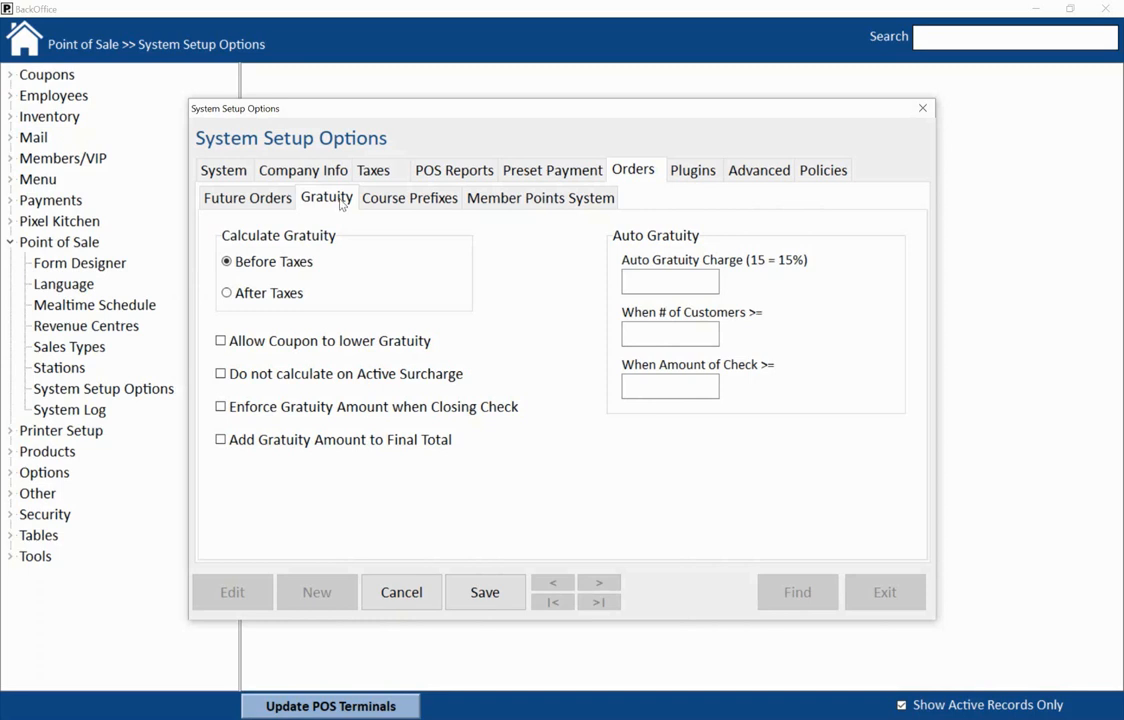
left_click(287, 302)
left_click(297, 265)
left_click(698, 281)
type("15")
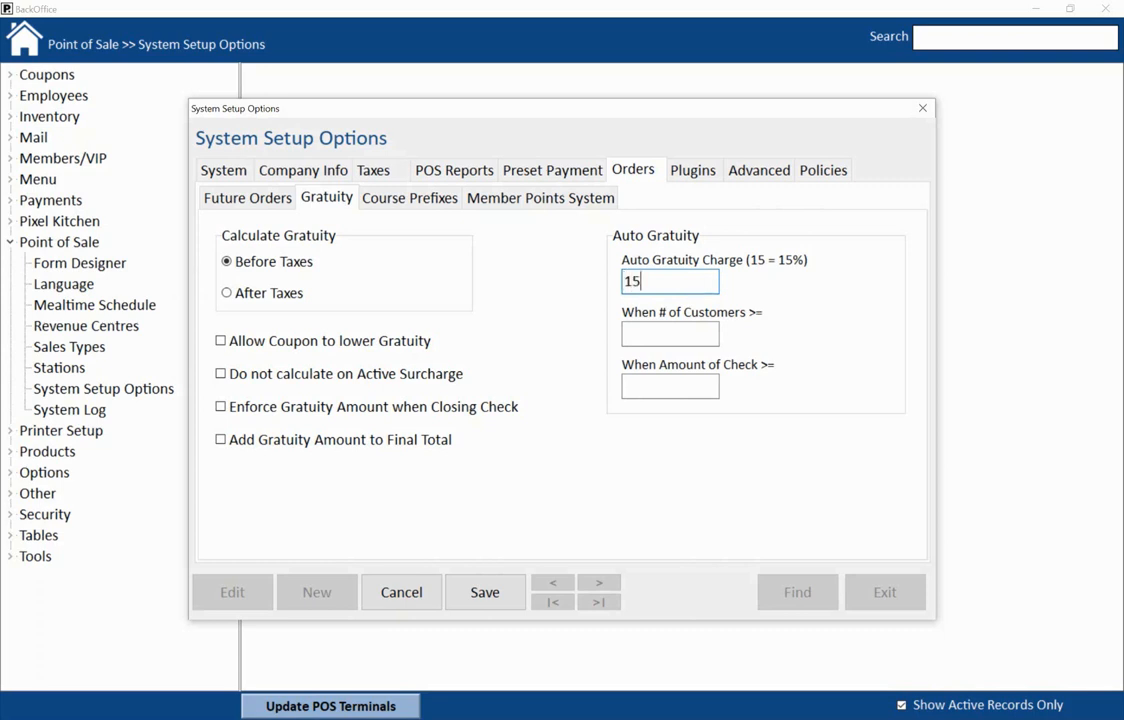
Make auto gratuity apply from 6 customers or a check amount of 200
left_click(704, 331)
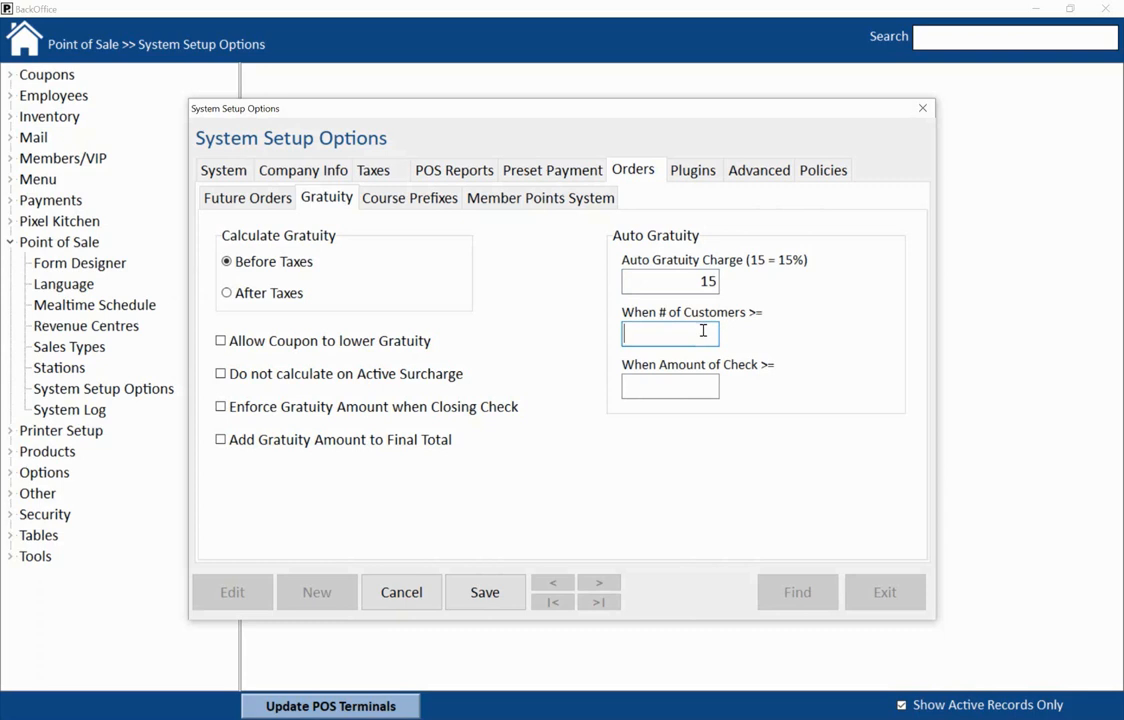
type("6")
left_click(693, 384)
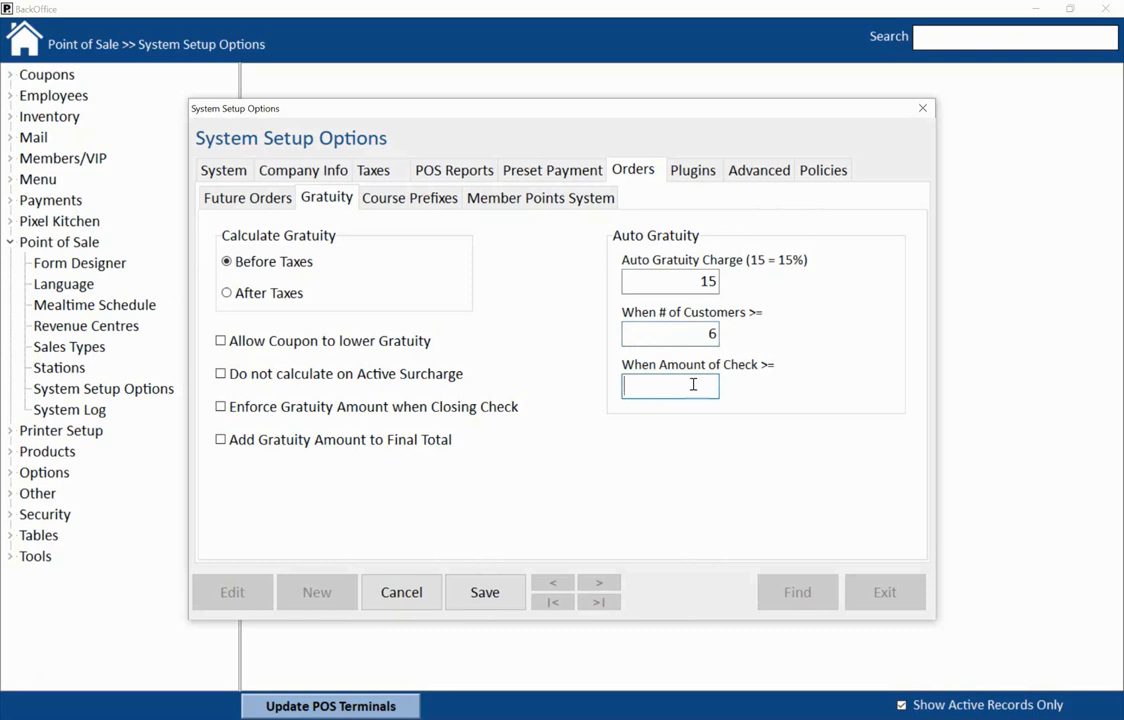
type("200")
Review the gratuity options for coupons, active surcharges, enforcing the amount at check closing and adding it to the final total
left_click(398, 345)
left_click(429, 342)
left_click(437, 376)
left_click(463, 377)
left_click(448, 412)
left_click(441, 443)
left_click(441, 441)
Open the course prefix settings and look through the list of available courses
left_click(403, 199)
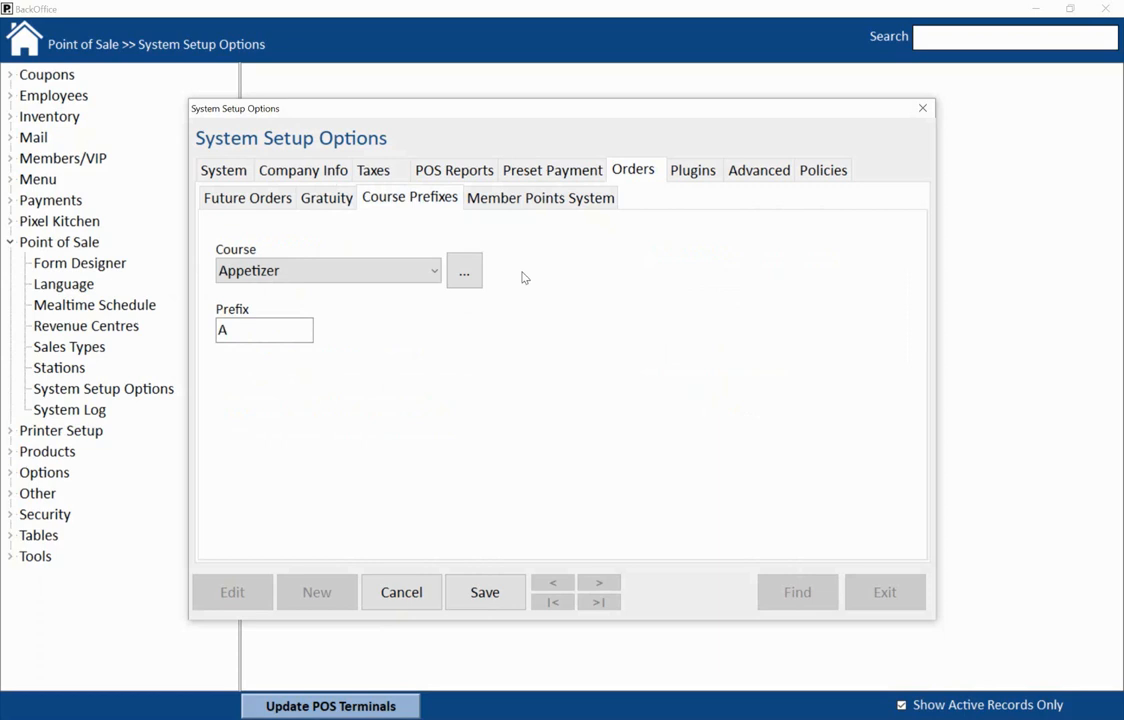
left_click(434, 271)
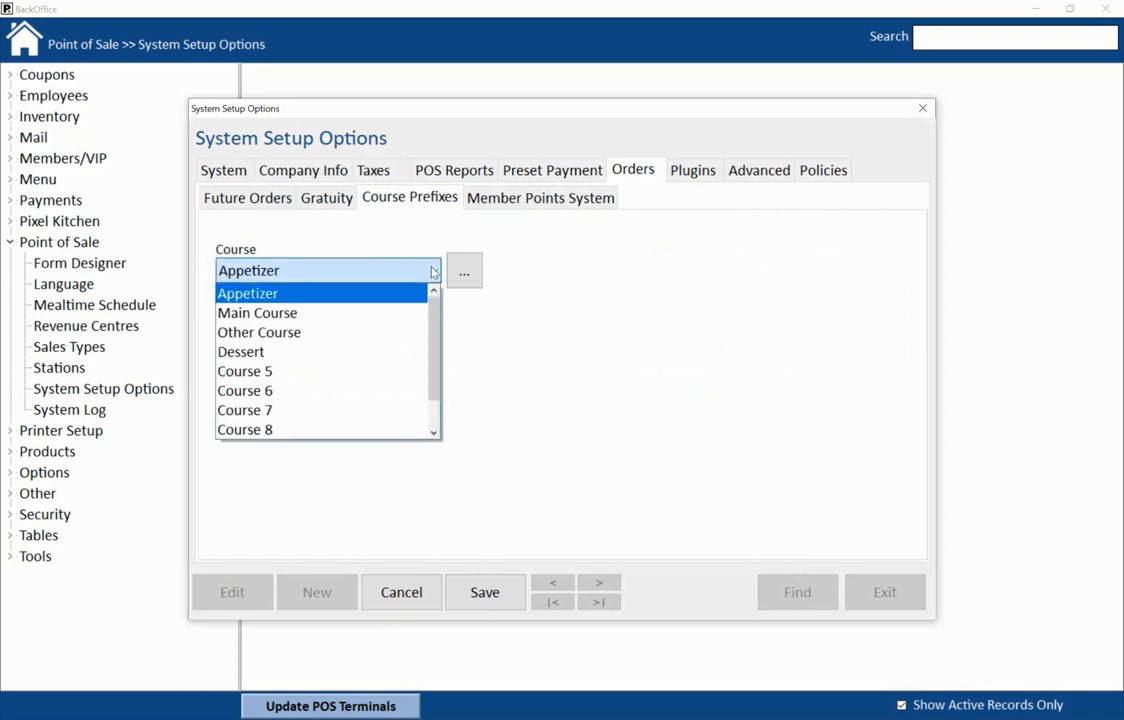
scroll(437, 365, "down", 1)
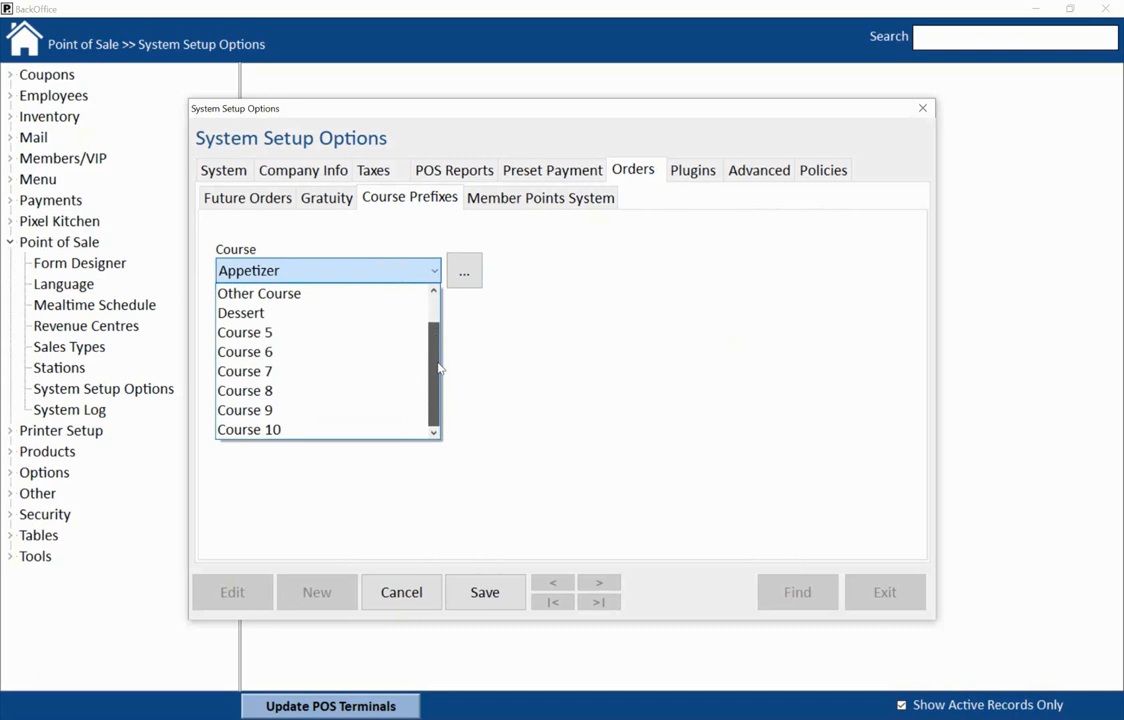
scroll(440, 368, "up", 1)
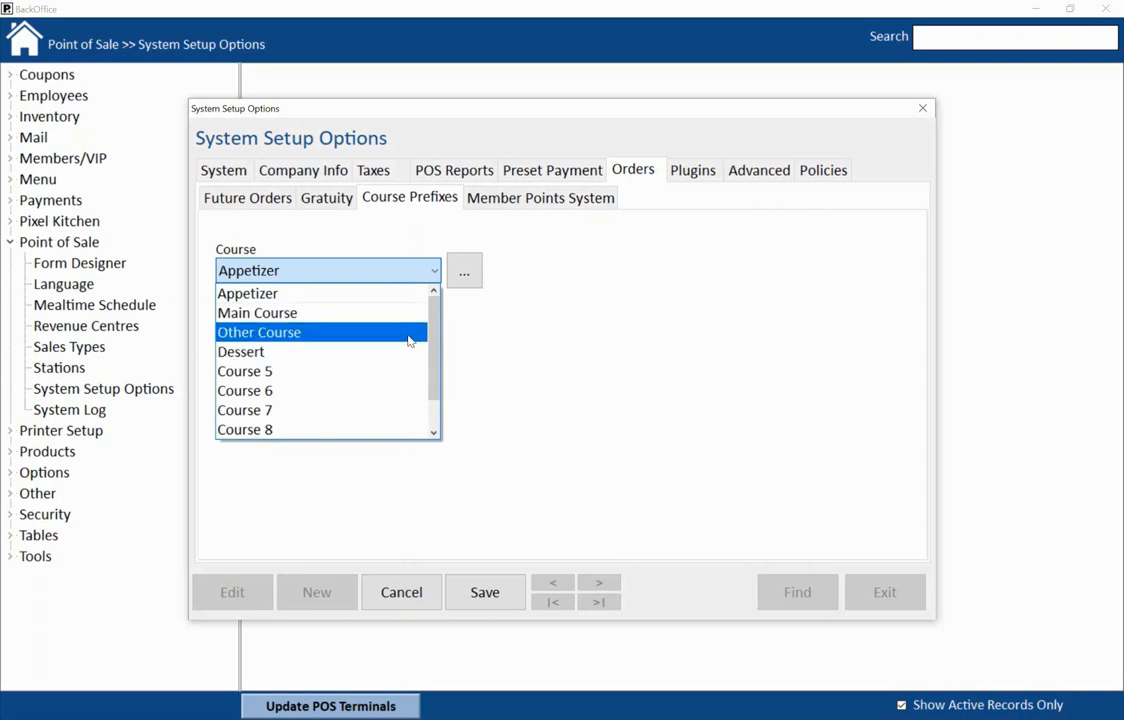
scroll(409, 366, "down", 1)
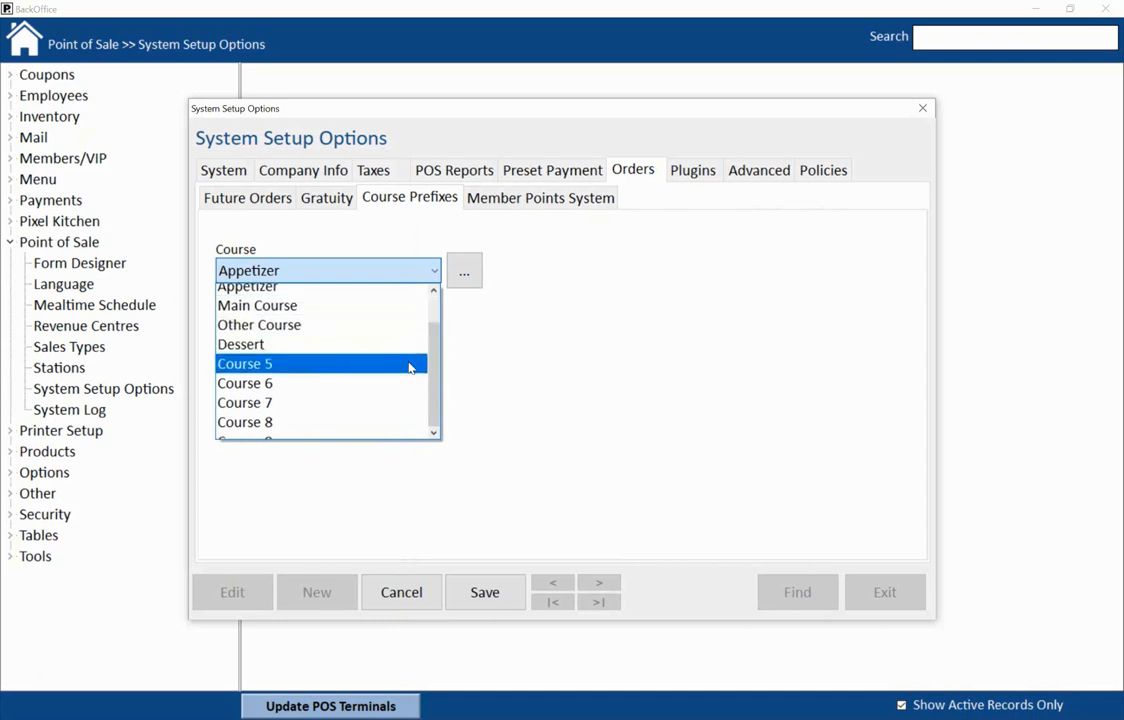
left_click(480, 366)
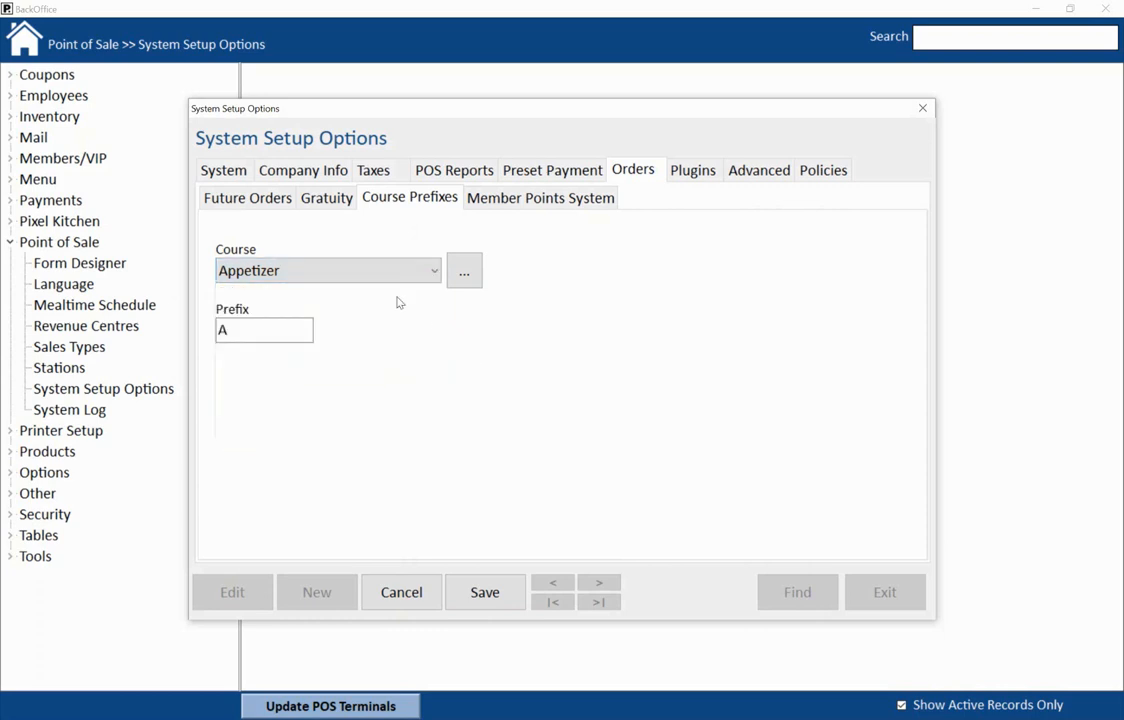
Check the prefixes assigned to the Appetizer, Main Course, Other Course and Dessert courses
left_click_drag(291, 331, 218, 329)
left_click(355, 278)
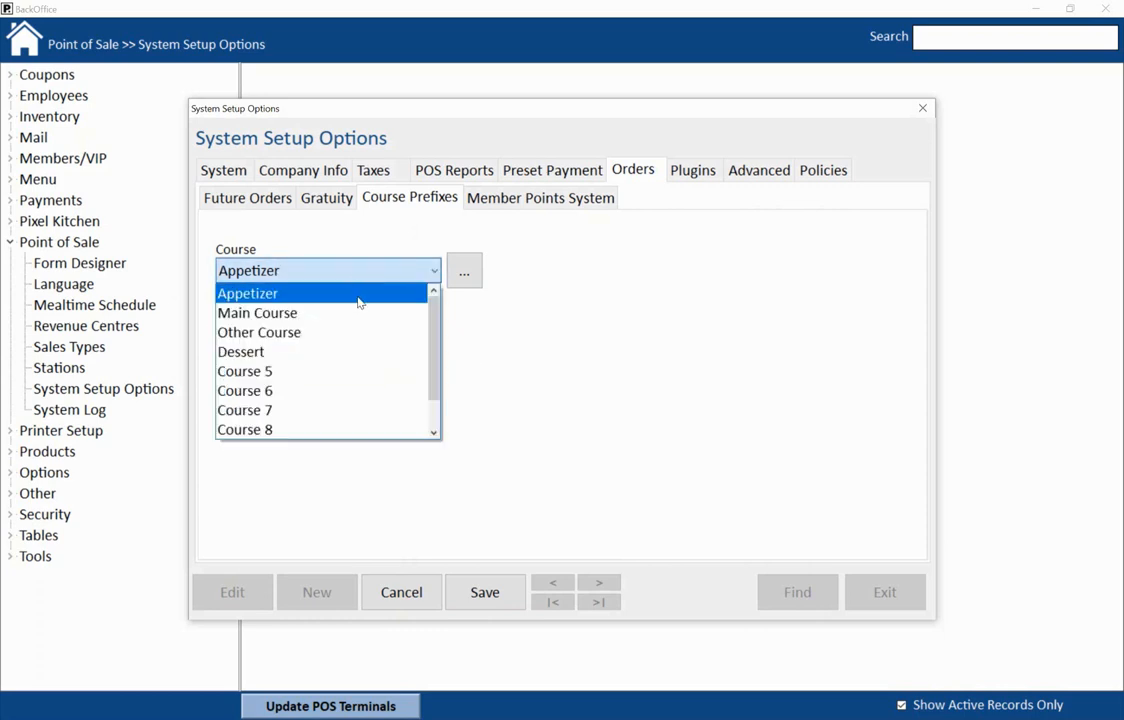
left_click(359, 321)
left_click(243, 336)
key("BackSpace")
left_click_drag(243, 336, 219, 332)
left_click(319, 280)
left_click(327, 318)
left_click(343, 279)
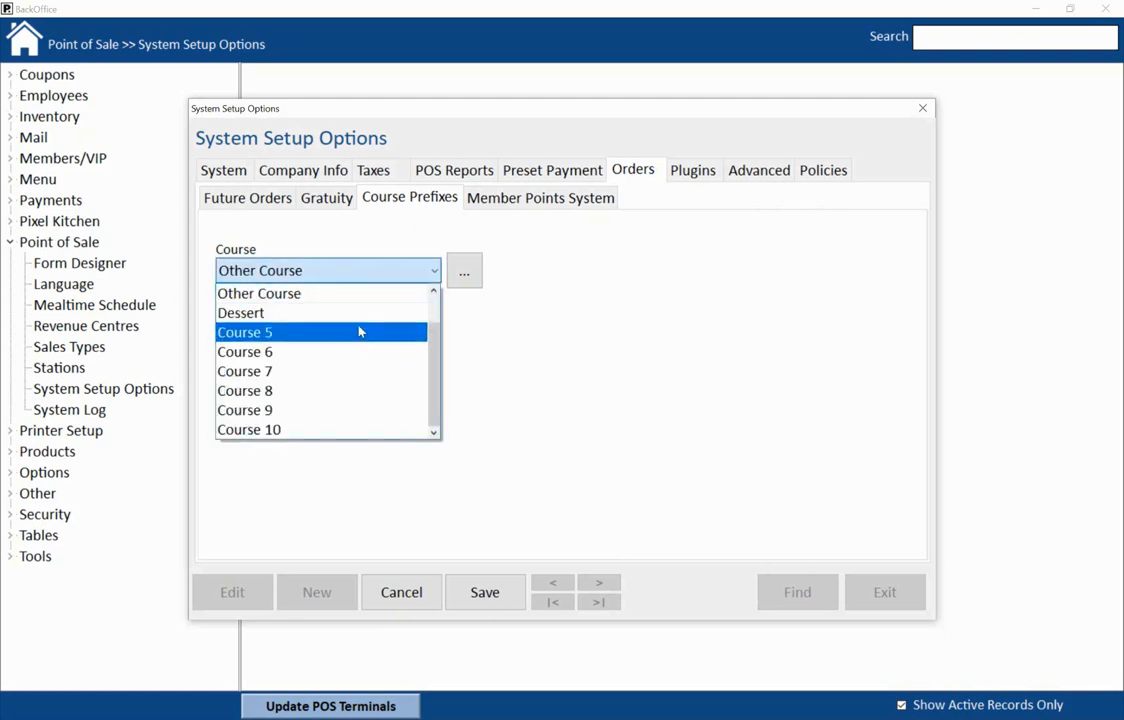
left_click(356, 315)
left_click_drag(296, 327, 220, 331)
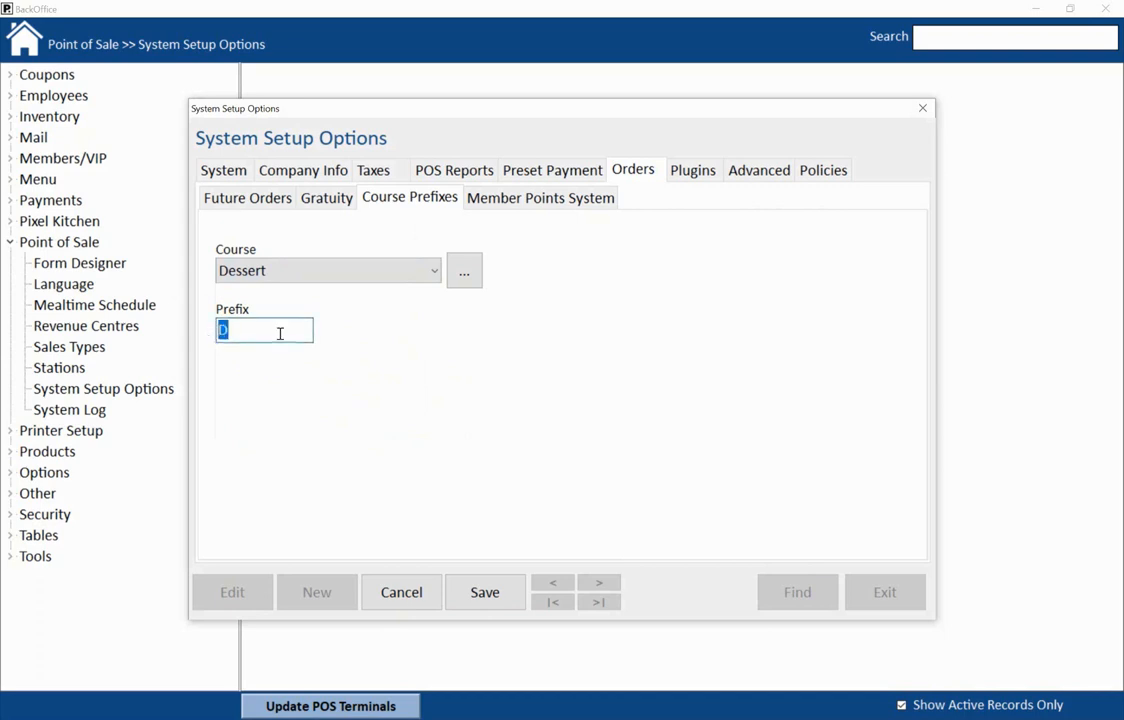
Set the member points system to apply points by amount, calculated on the gross total
left_click(534, 203)
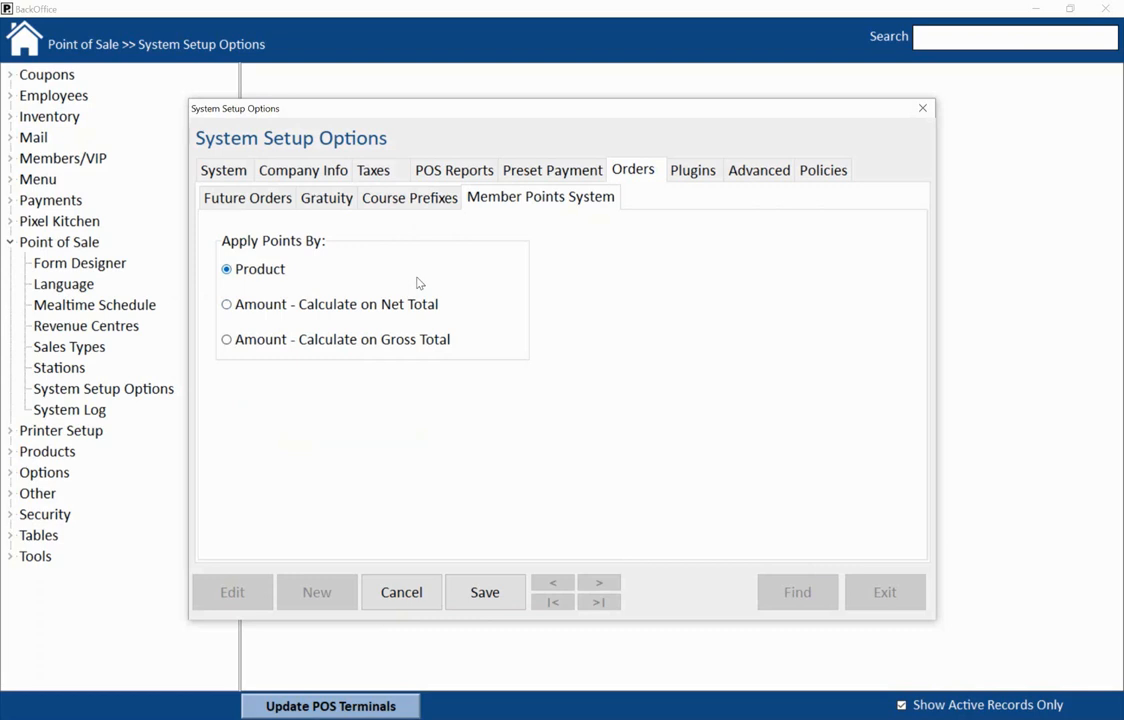
left_click(416, 304)
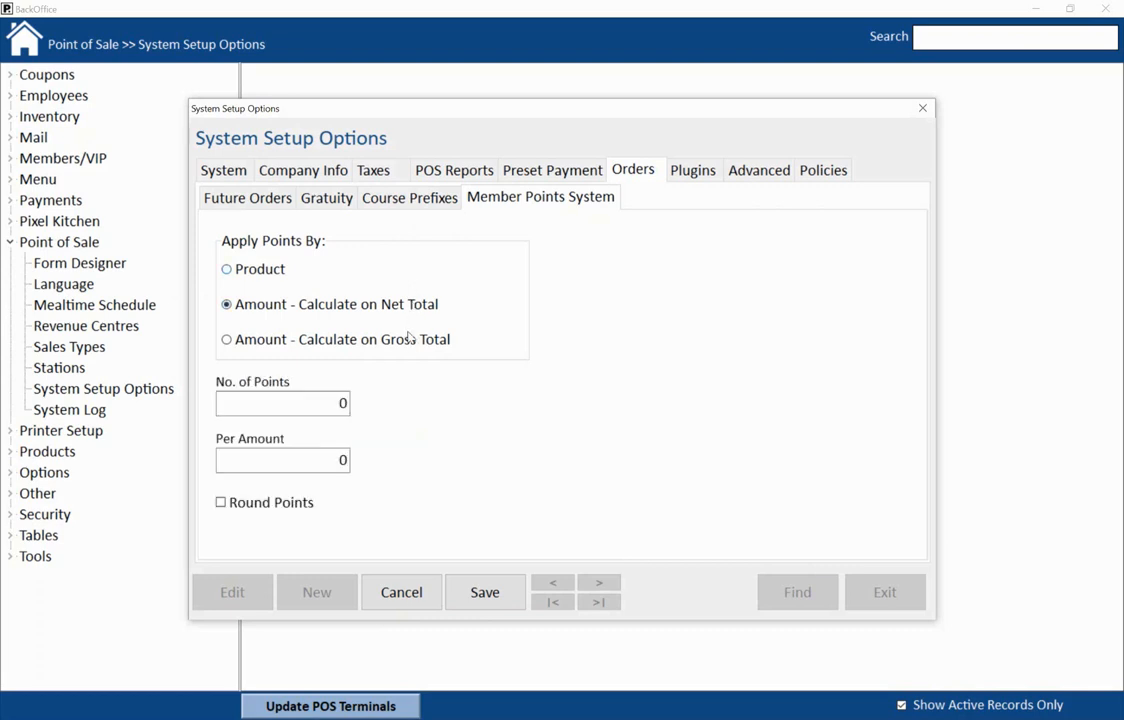
left_click(409, 341)
Open the plugin settings and view the DLL files available for the OnFinish Check Plugin without choosing one
left_click(687, 174)
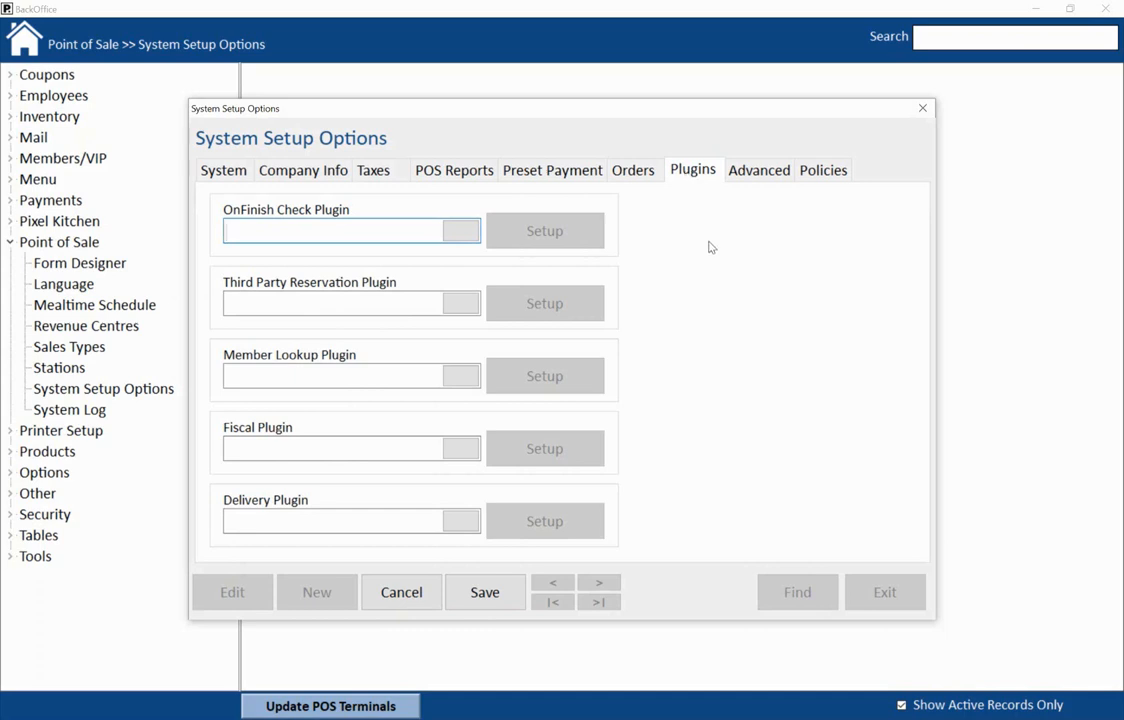
left_click(474, 233)
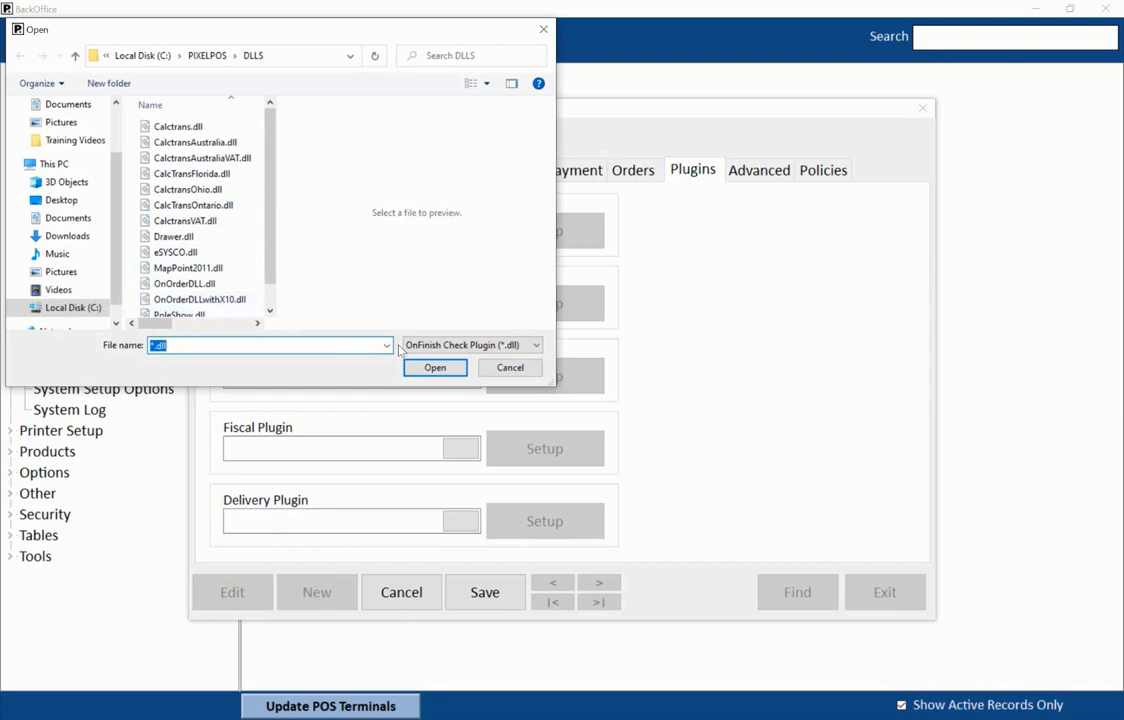
left_click(510, 368)
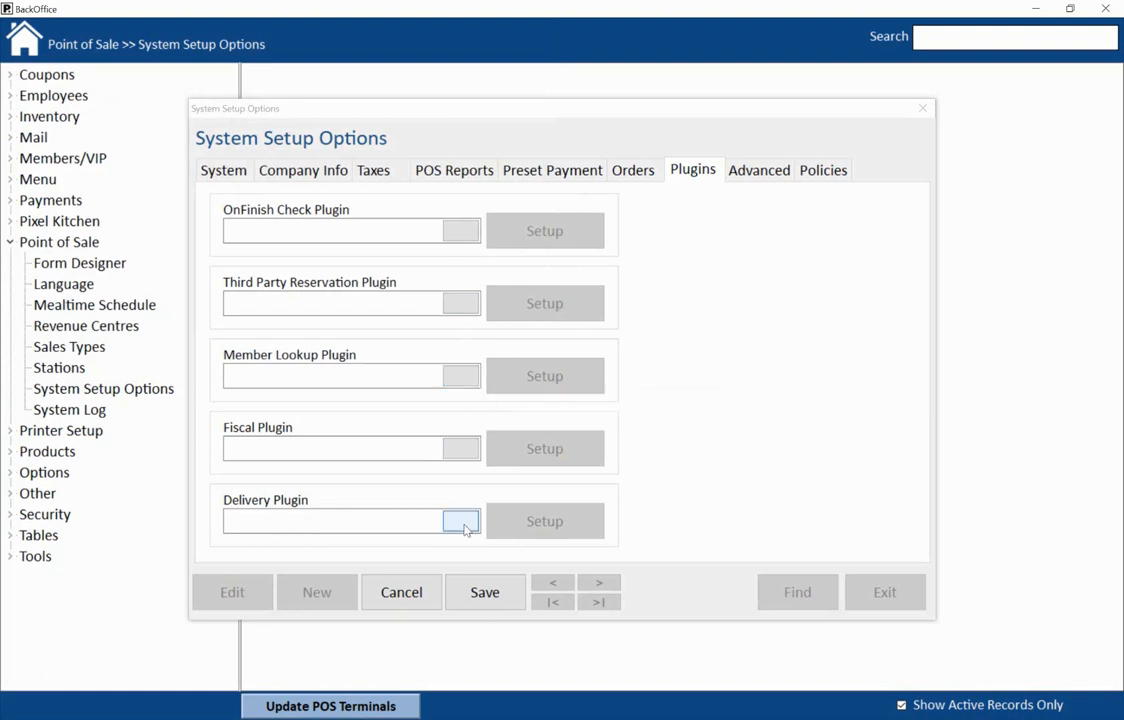
Open the advanced system settings and go to the Collaboration URL Address field
left_click(743, 182)
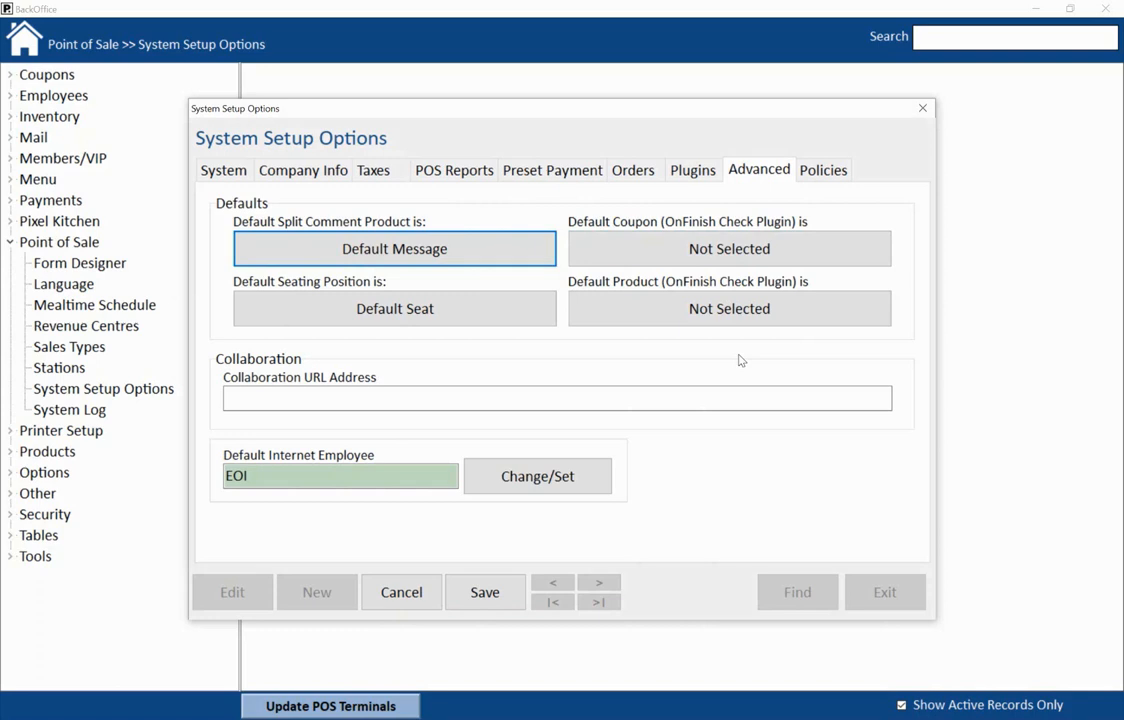
left_click(682, 403)
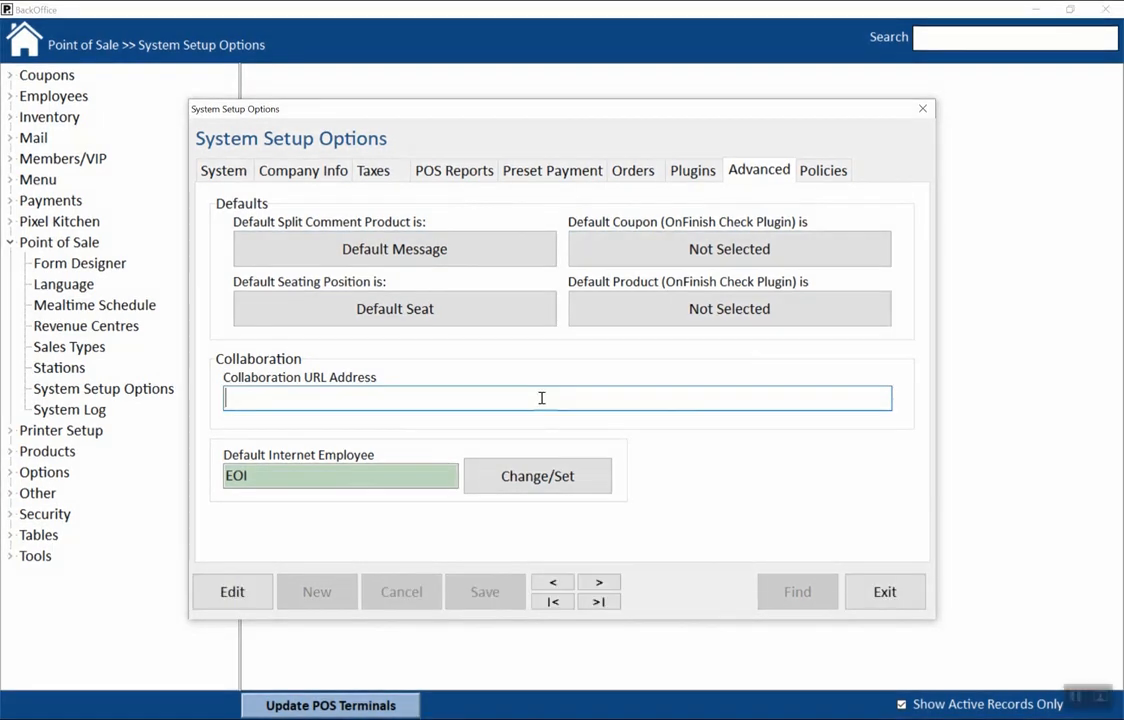
type("https://prod.pixelpointhq.com/login")
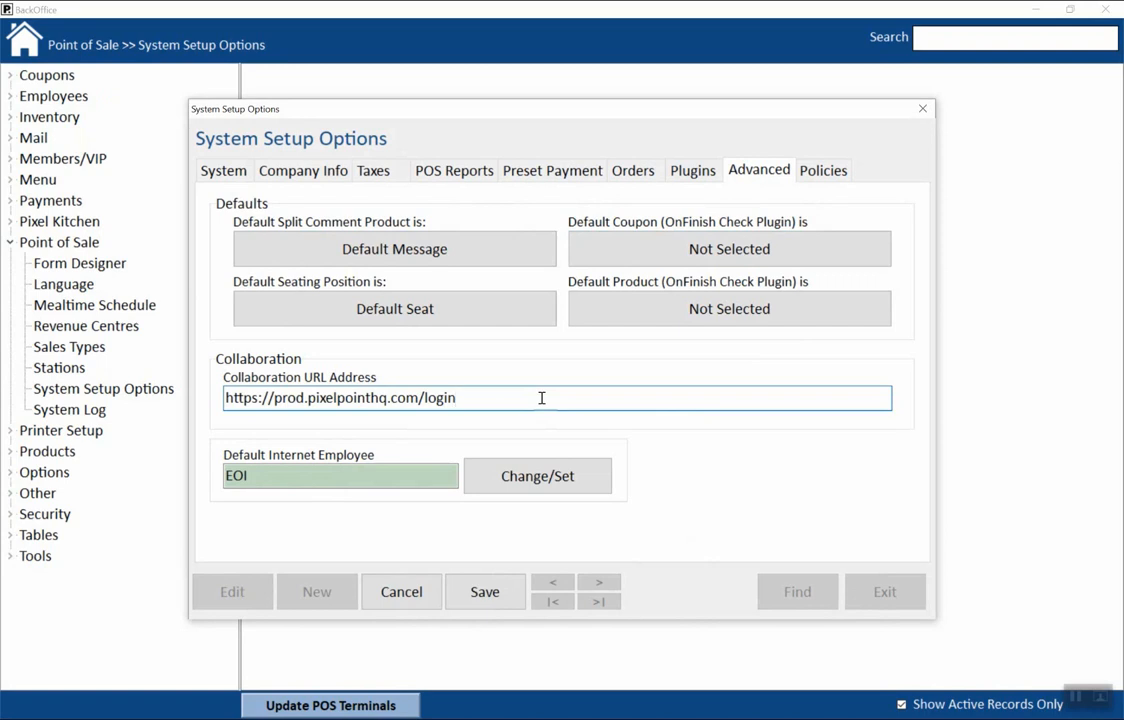
left_click(498, 593)
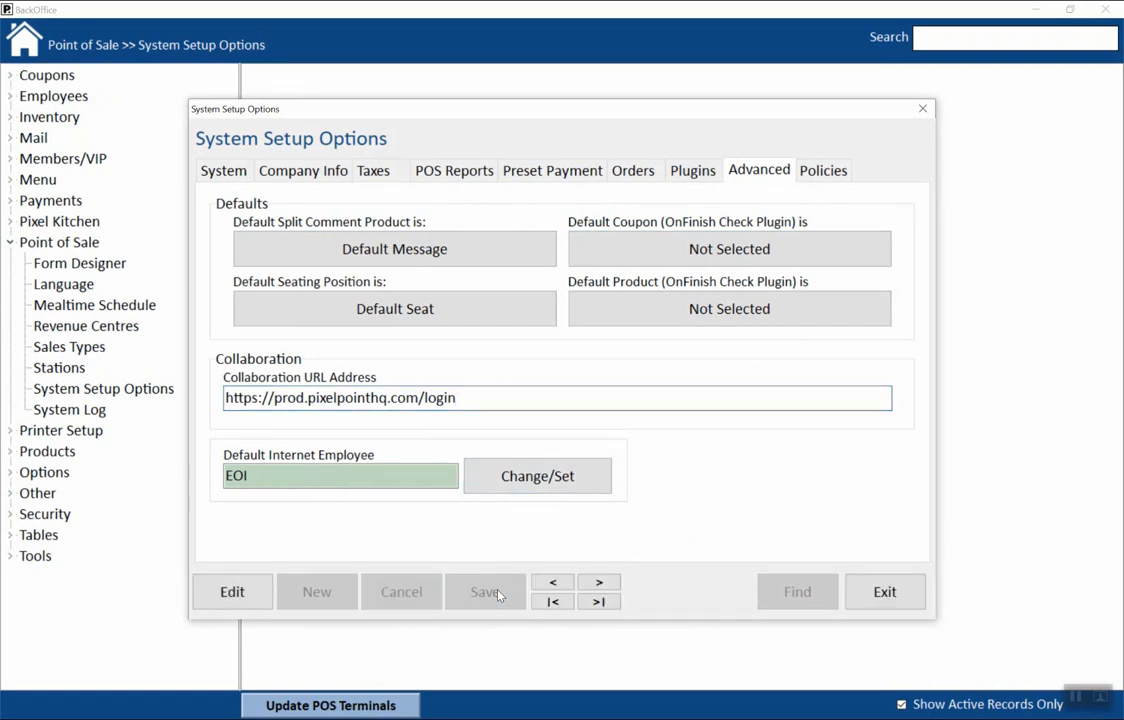
left_click(871, 588)
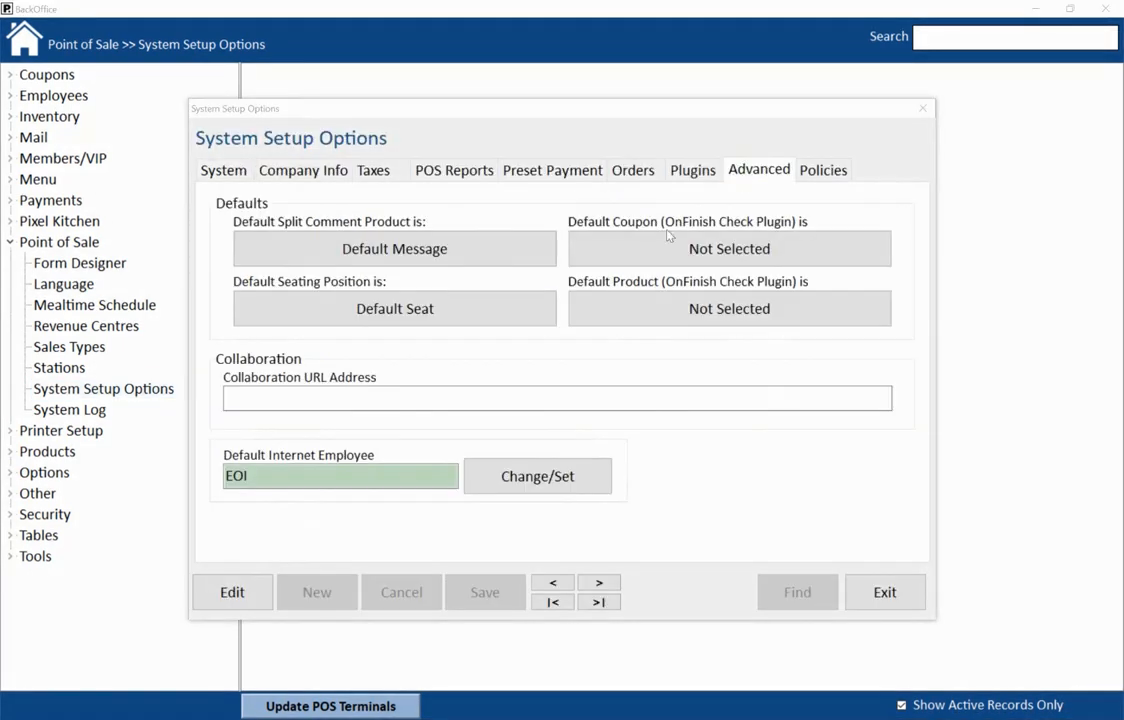
Review the Default Internet Employee setting and the policies list with the ActiveServer description, and close System Setup Options
left_click(404, 480)
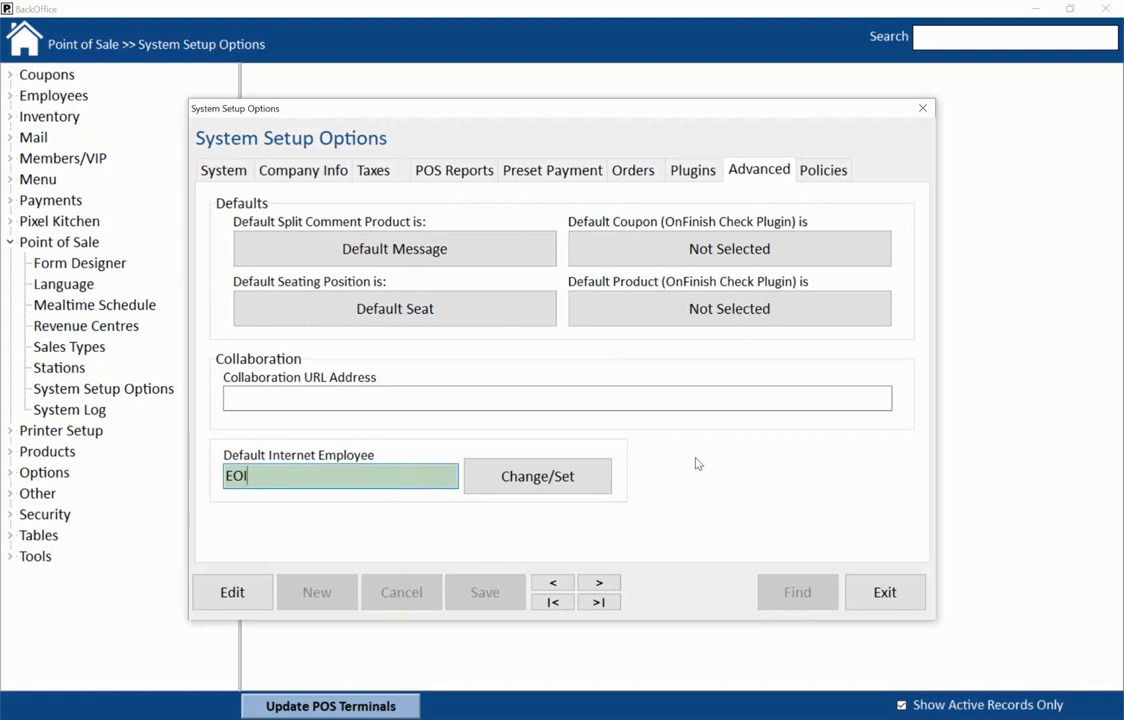
left_click(830, 172)
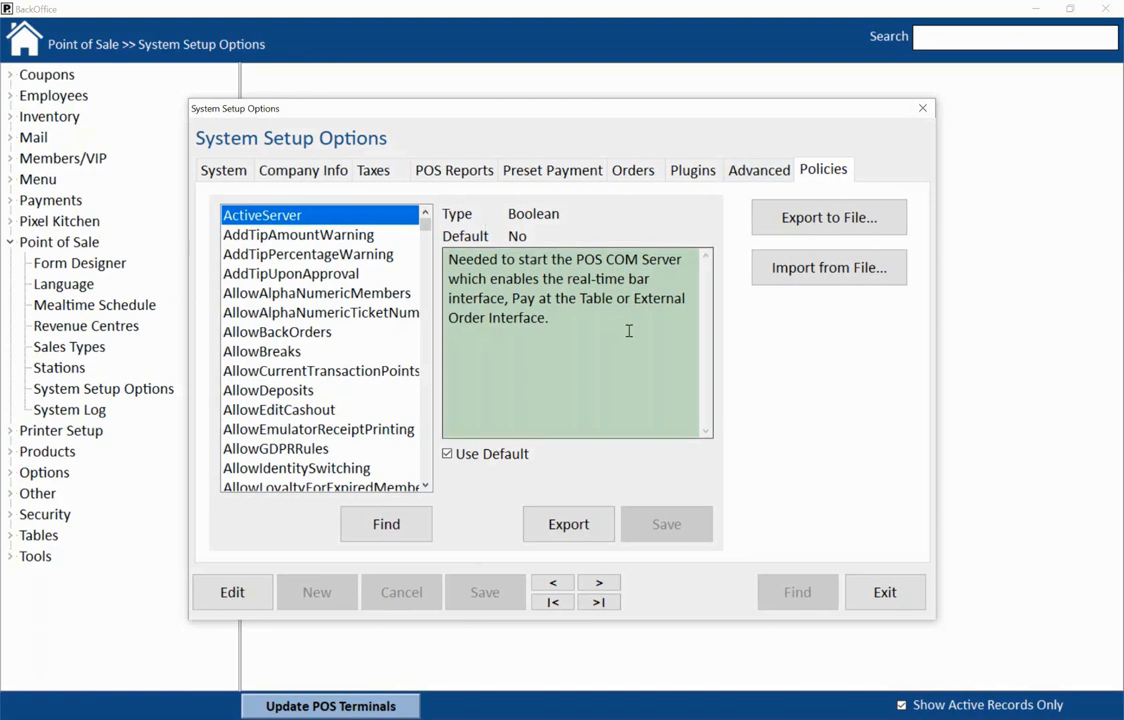
left_click(887, 594)
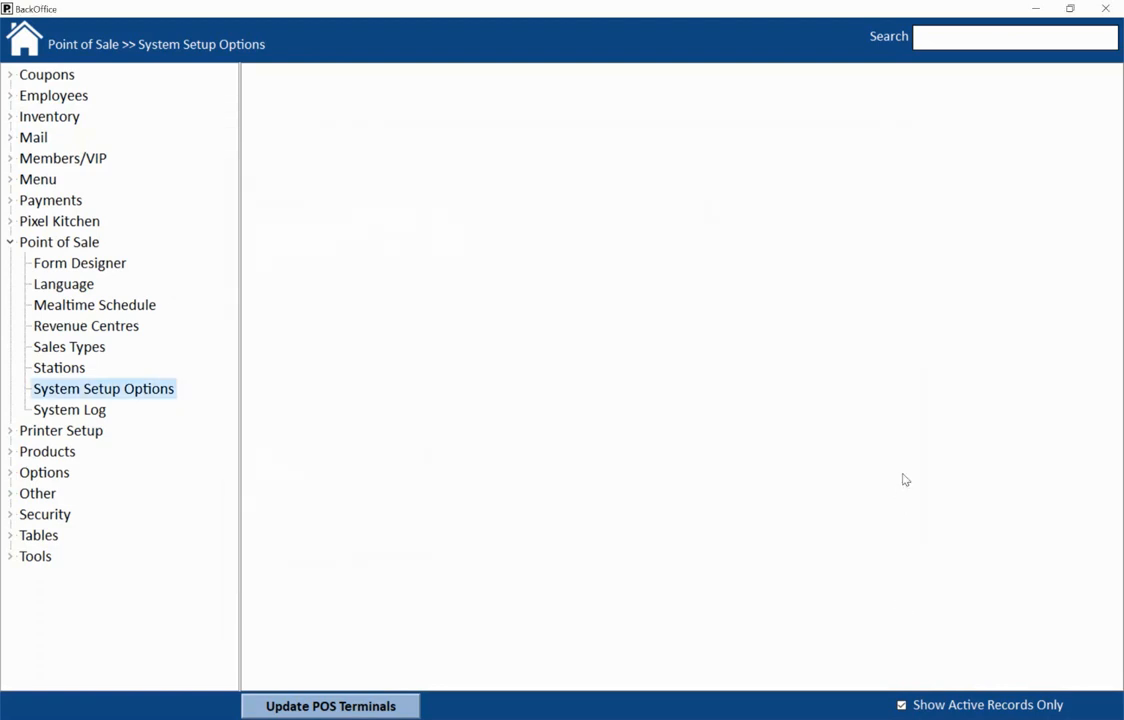